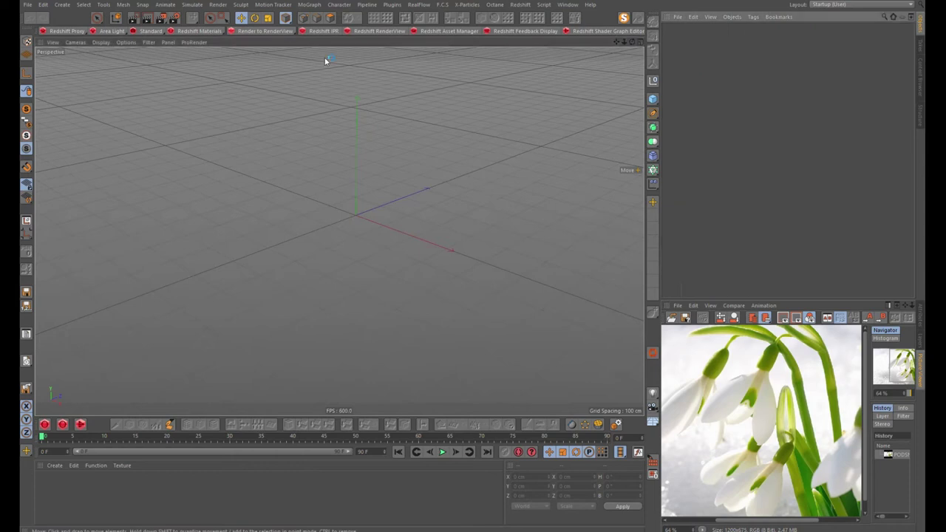
Step: Add a Cube as the base of the stem and orbit around the column to check it
{"action": "left_click", "coordinate": [677, 149]}
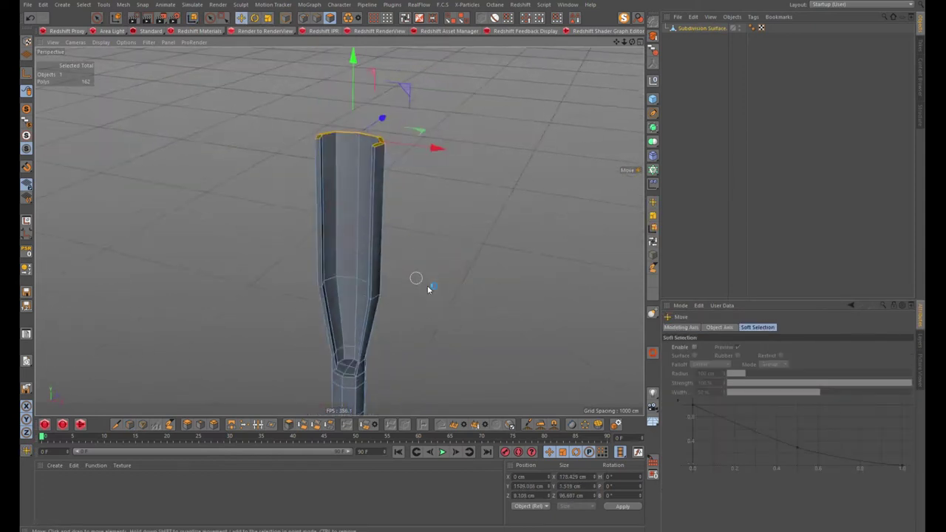
{"action": "left_click_drag", "start_coordinate": [481, 273], "coordinate": [397, 245], "text": "alt"}
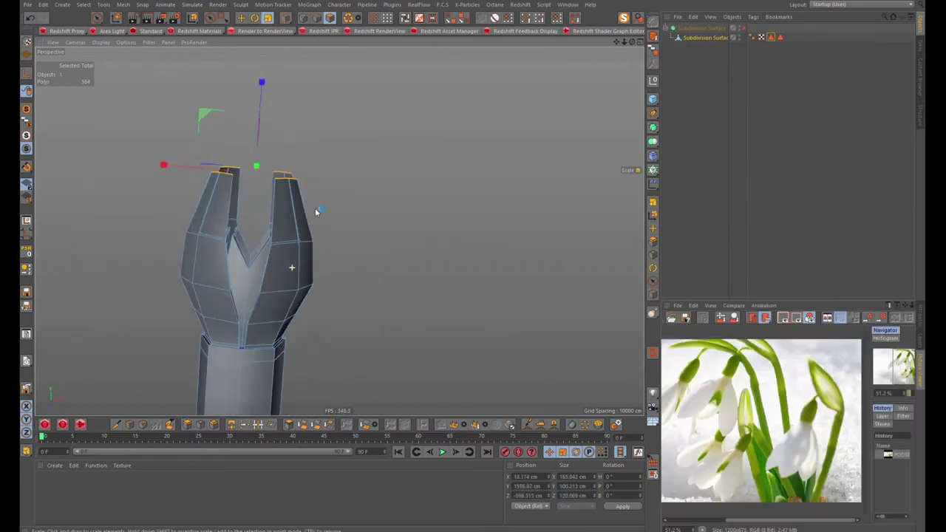
Step: Move the spike tip and single petal points to reshape the petal tips, orbiting to check the shape
{"action": "scroll", "coordinate": [433, 300], "scroll_direction": "up", "scroll_amount": 3}
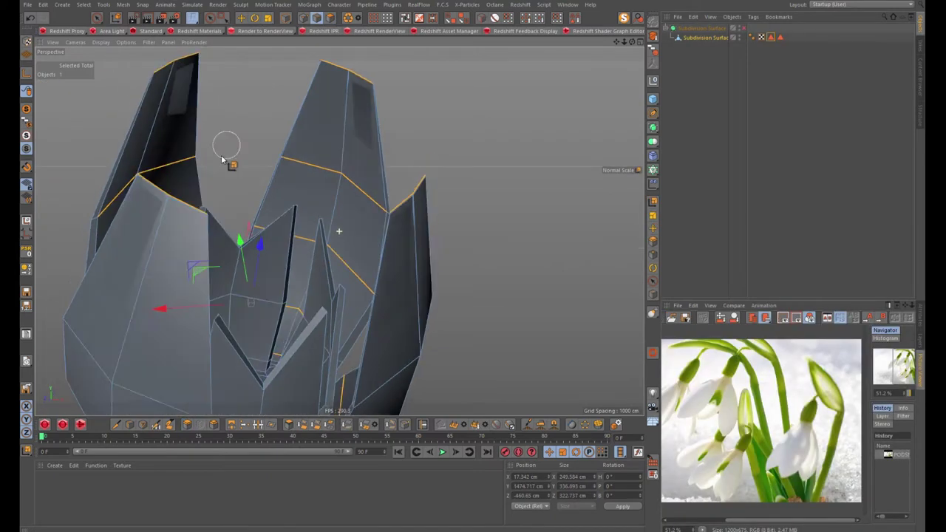
{"action": "scroll", "coordinate": [228, 158], "scroll_direction": "up", "scroll_amount": 4}
{"action": "scroll", "coordinate": [131, 219], "scroll_direction": "up", "scroll_amount": 3}
{"action": "key", "text": "e"}
{"action": "left_click", "coordinate": [178, 190]}
{"action": "mouse_move", "coordinate": [207, 217]}
{"action": "left_mouse_down", "text": "alt"}
{"action": "mouse_move", "coordinate": [207, 185]}
{"action": "mouse_move", "coordinate": [327, 196]}
{"action": "mouse_move", "coordinate": [326, 109]}
{"action": "mouse_move", "coordinate": [276, 215]}
{"action": "mouse_move", "coordinate": [445, 258]}
{"action": "mouse_move", "coordinate": [274, 219]}
{"action": "left_mouse_up", "text": "alt"}
{"action": "left_click", "coordinate": [276, 215]}
{"action": "mouse_move", "coordinate": [227, 250]}
{"action": "left_mouse_down", "text": "alt"}
{"action": "mouse_move", "coordinate": [270, 295]}
{"action": "mouse_move", "coordinate": [289, 295]}
{"action": "mouse_move", "coordinate": [444, 126]}
{"action": "mouse_move", "coordinate": [421, 59]}
{"action": "mouse_move", "coordinate": [619, 152]}
{"action": "mouse_move", "coordinate": [418, 281]}
{"action": "mouse_move", "coordinate": [425, 258]}
{"action": "mouse_move", "coordinate": [346, 159]}
{"action": "mouse_move", "coordinate": [310, 133]}
{"action": "mouse_move", "coordinate": [295, 194]}
{"action": "mouse_move", "coordinate": [333, 222]}
{"action": "mouse_move", "coordinate": [374, 204]}
{"action": "mouse_move", "coordinate": [344, 187]}
{"action": "left_mouse_up", "text": "alt"}
Step: Select the whole flower head and all its UV islands, ready to arrange them with Move
{"action": "key", "text": "t"}
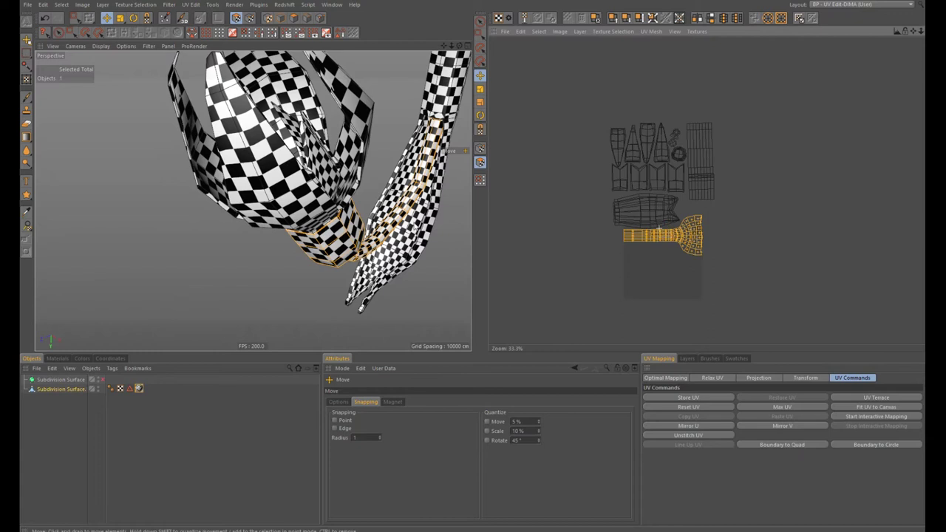
{"action": "left_click_drag", "start_coordinate": [413, 221], "coordinate": [465, 221], "text": "alt"}
{"action": "key", "text": "0"}
{"action": "key", "text": "ctrl+a"}
{"action": "scroll", "coordinate": [662, 184], "scroll_direction": "up", "scroll_amount": 5}
{"action": "key", "text": "e"}
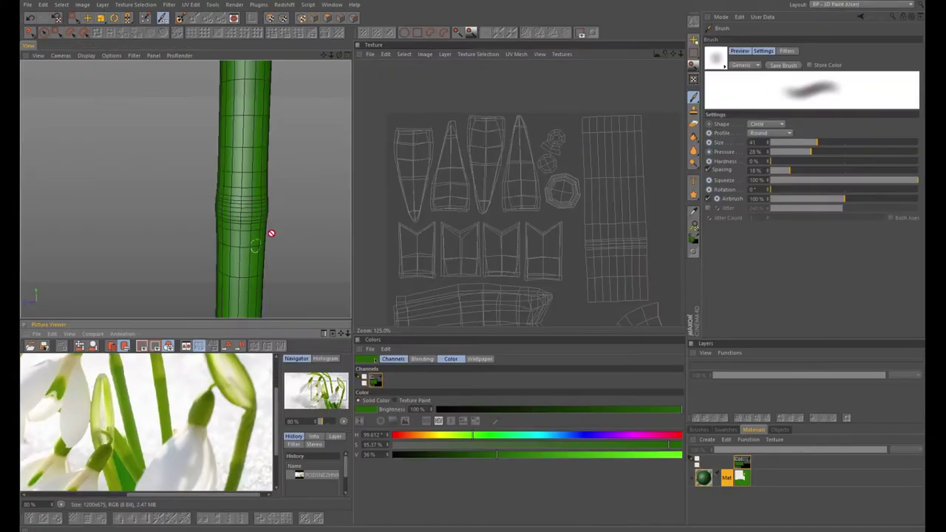
Step: Paint a darker stroke around the collar, then switch to a softer brush preset
{"action": "left_click_drag", "start_coordinate": [229, 204], "coordinate": [261, 198], "text": "alt"}
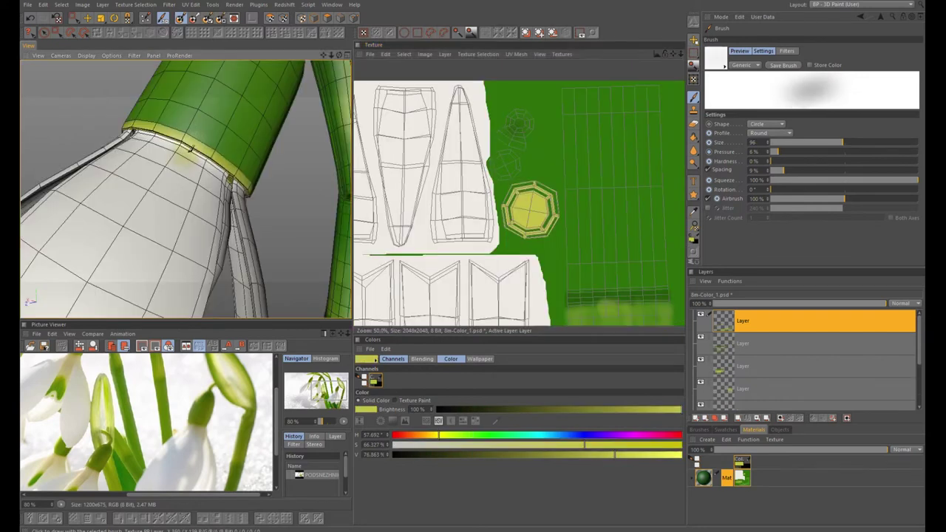
{"action": "mouse_move", "coordinate": [190, 149]}
{"action": "left_mouse_down"}
{"action": "mouse_move", "coordinate": [218, 180]}
{"action": "mouse_move", "coordinate": [194, 169]}
{"action": "mouse_move", "coordinate": [184, 207]}
{"action": "left_mouse_up"}
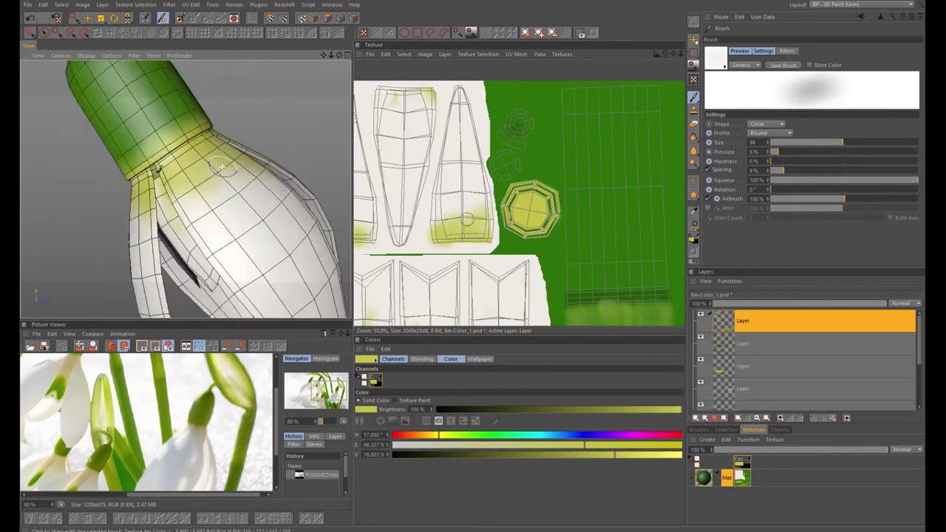
{"action": "left_click_drag", "start_coordinate": [229, 185], "coordinate": [248, 193], "text": "alt"}
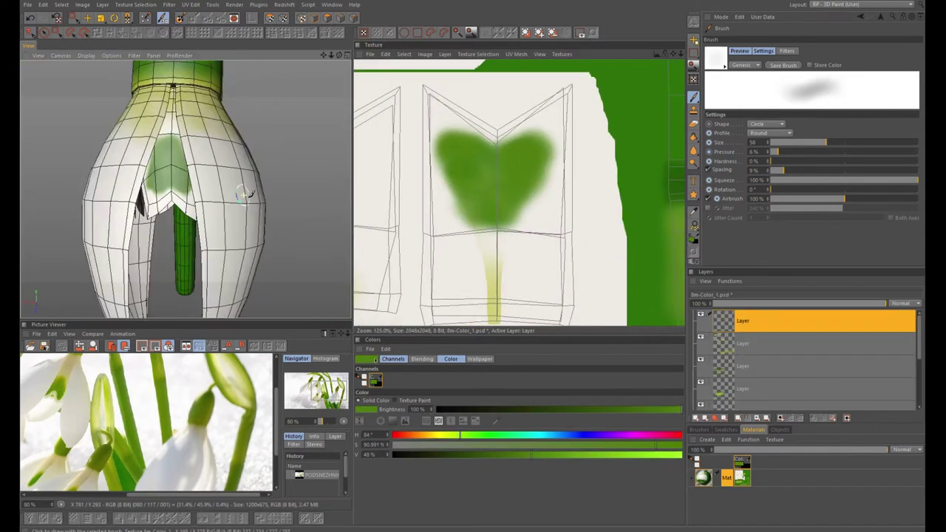
{"action": "left_click", "coordinate": [720, 62]}
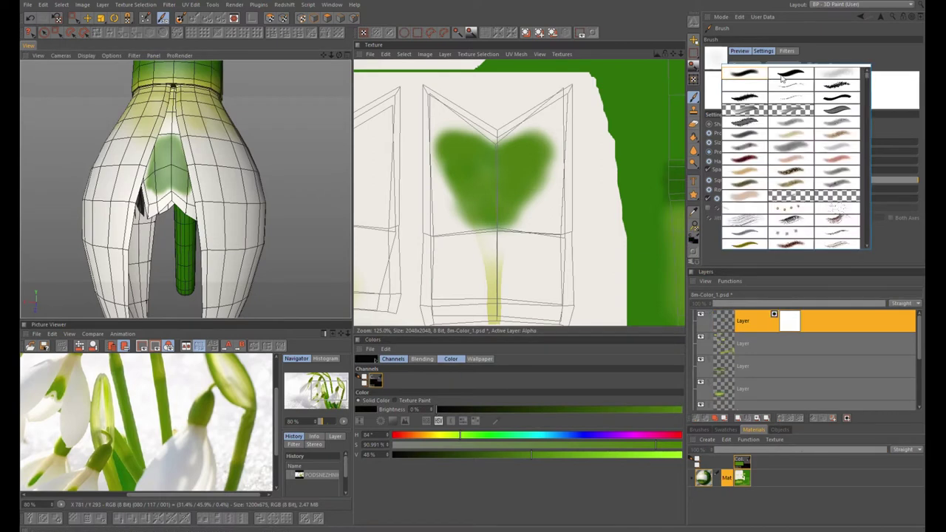
{"action": "left_click", "coordinate": [798, 111]}
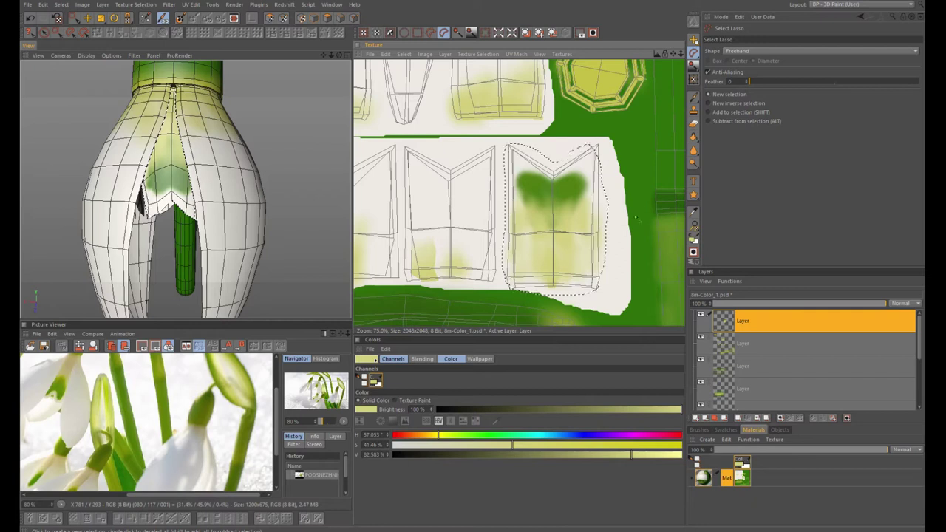
Step: Eyedrop a dark green from the stem and paint it onto the stem and petals
{"action": "scroll", "coordinate": [533, 237], "scroll_direction": "down", "scroll_amount": 3}
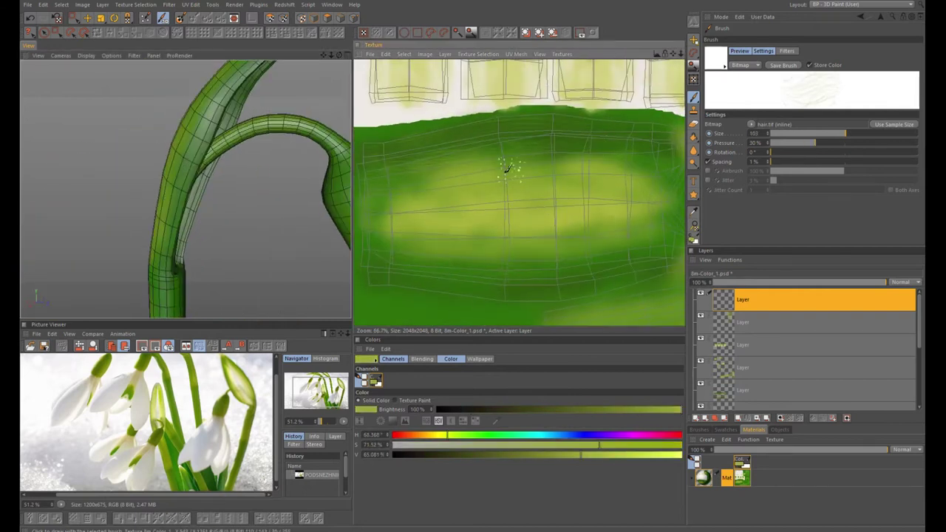
{"action": "left_click", "coordinate": [419, 301], "text": "ctrl"}
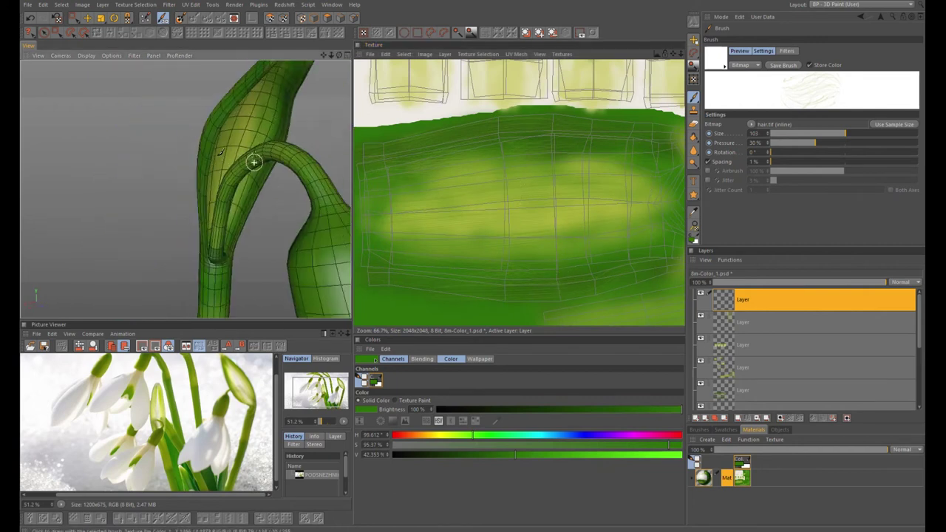
{"action": "left_click_drag", "start_coordinate": [254, 158], "coordinate": [222, 170], "text": "alt"}
{"action": "scroll", "coordinate": [529, 163], "scroll_direction": "down", "scroll_amount": 3}
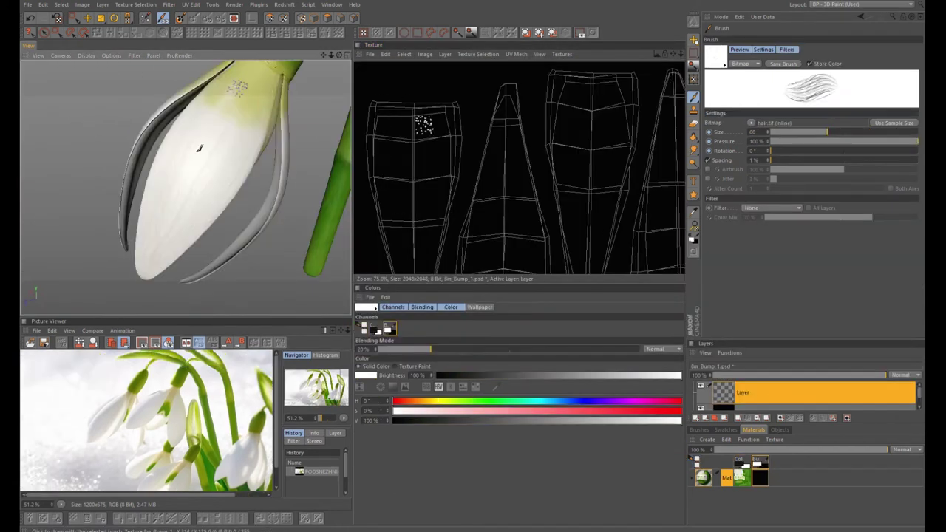
{"action": "mouse_move", "coordinate": [199, 148]}
{"action": "left_mouse_down", "text": "alt"}
{"action": "mouse_move", "coordinate": [185, 123]}
{"action": "mouse_move", "coordinate": [185, 190]}
{"action": "left_mouse_up", "text": "alt"}
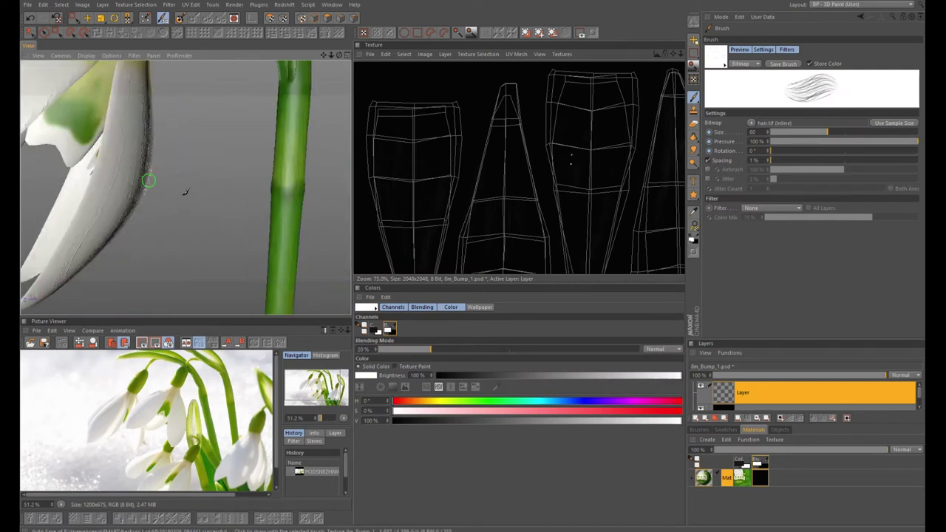
Step: Inspect the painted bud and stem, then lower the top layer's opacity to about 71%
{"action": "scroll", "coordinate": [570, 184], "scroll_direction": "down", "scroll_amount": 2}
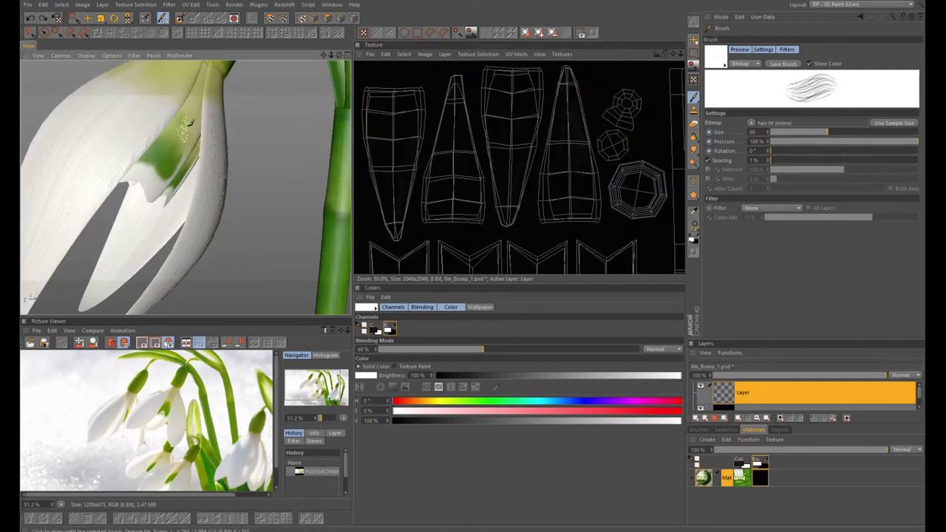
{"action": "left_click_drag", "start_coordinate": [189, 124], "coordinate": [174, 121], "text": "alt"}
{"action": "scroll", "coordinate": [535, 194], "scroll_direction": "up", "scroll_amount": 1}
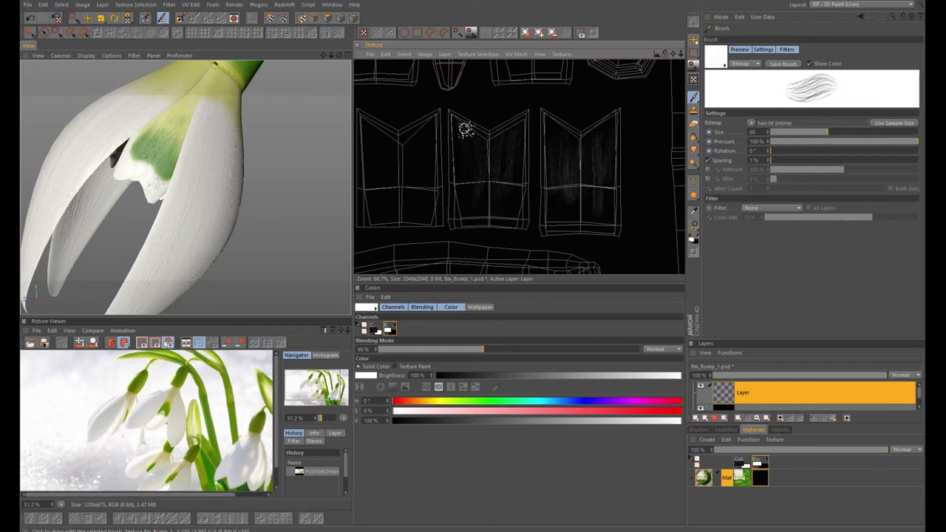
{"action": "left_click_drag", "start_coordinate": [185, 148], "coordinate": [77, 136], "text": "alt"}
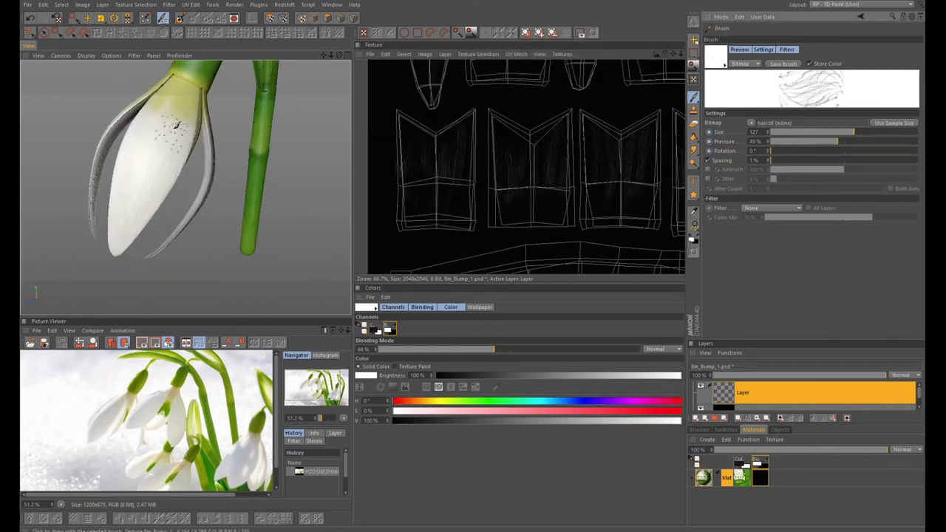
{"action": "mouse_move", "coordinate": [155, 139]}
{"action": "left_mouse_down", "text": "alt"}
{"action": "mouse_move", "coordinate": [175, 190]}
{"action": "mouse_move", "coordinate": [195, 133]}
{"action": "left_mouse_up", "text": "alt"}
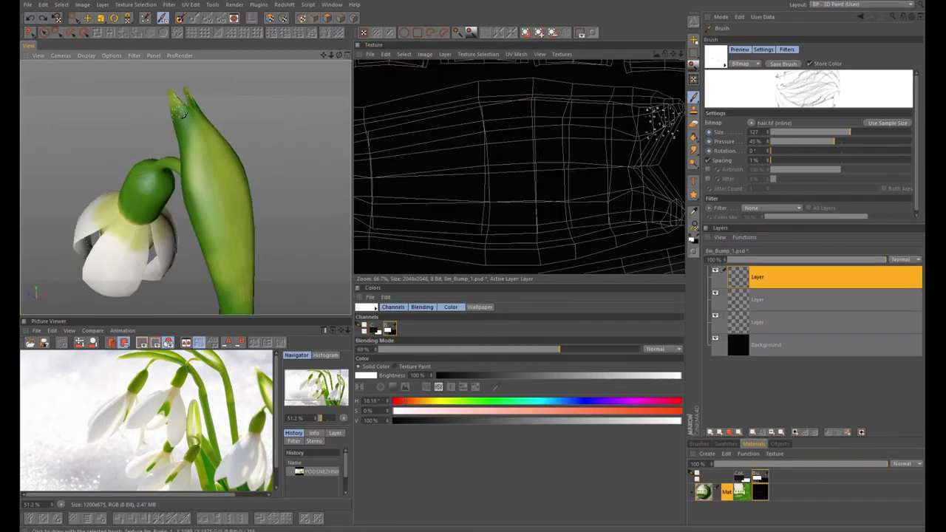
{"action": "scroll", "coordinate": [658, 122], "scroll_direction": "down", "scroll_amount": 2}
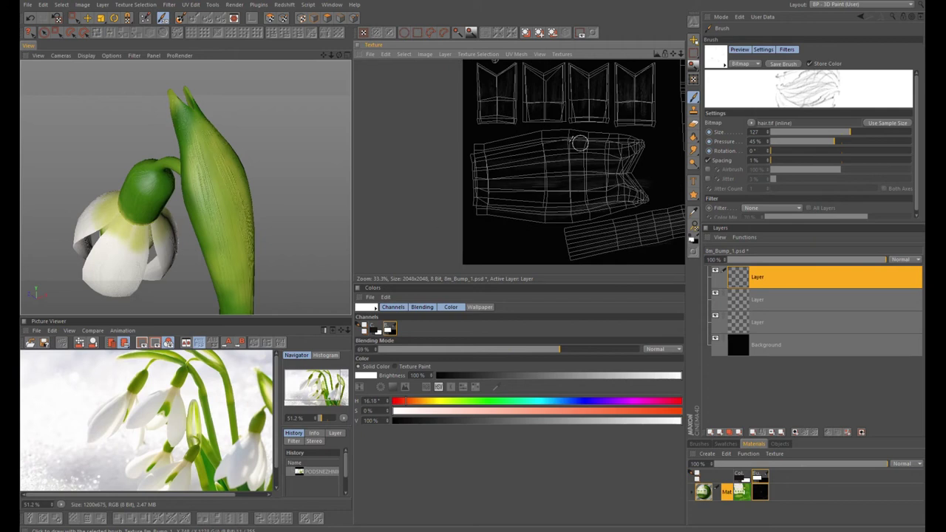
{"action": "left_click_drag", "start_coordinate": [185, 222], "coordinate": [106, 239], "text": "alt"}
{"action": "left_click_drag", "start_coordinate": [885, 260], "coordinate": [840, 260]}
Step: Smear the painted stem texture, then repaint it with a darker green
{"action": "left_click", "coordinate": [693, 149]}
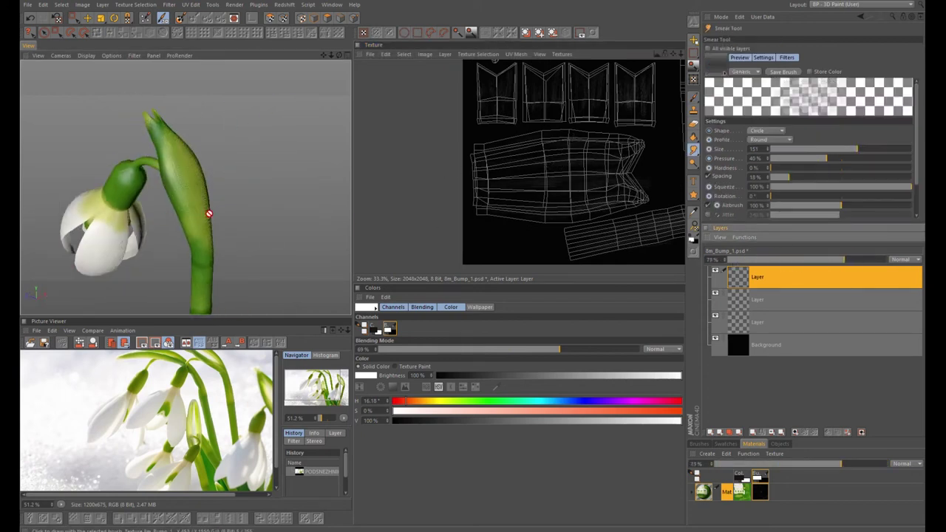
{"action": "scroll", "coordinate": [175, 133], "scroll_direction": "up", "scroll_amount": 3}
{"action": "scroll", "coordinate": [256, 160], "scroll_direction": "down", "scroll_amount": 3}
{"action": "scroll", "coordinate": [268, 163], "scroll_direction": "up", "scroll_amount": 3}
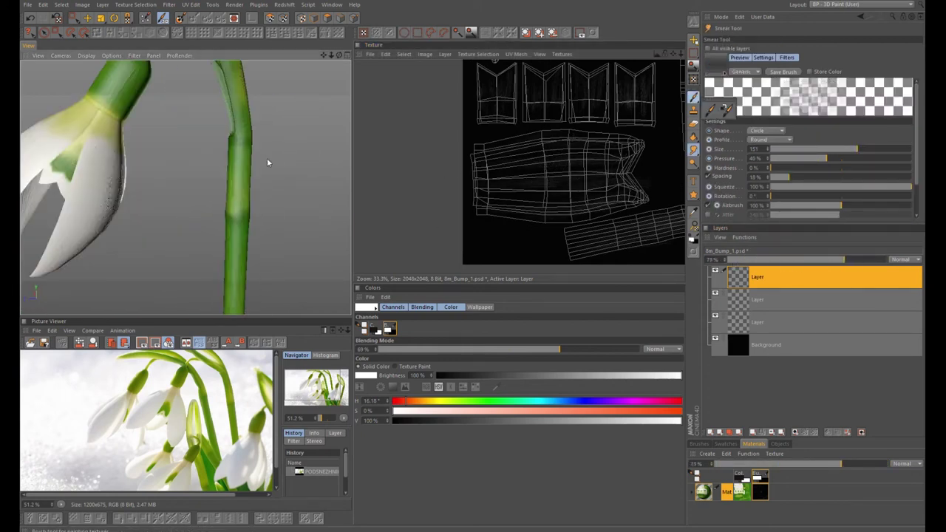
{"action": "left_click", "coordinate": [693, 97]}
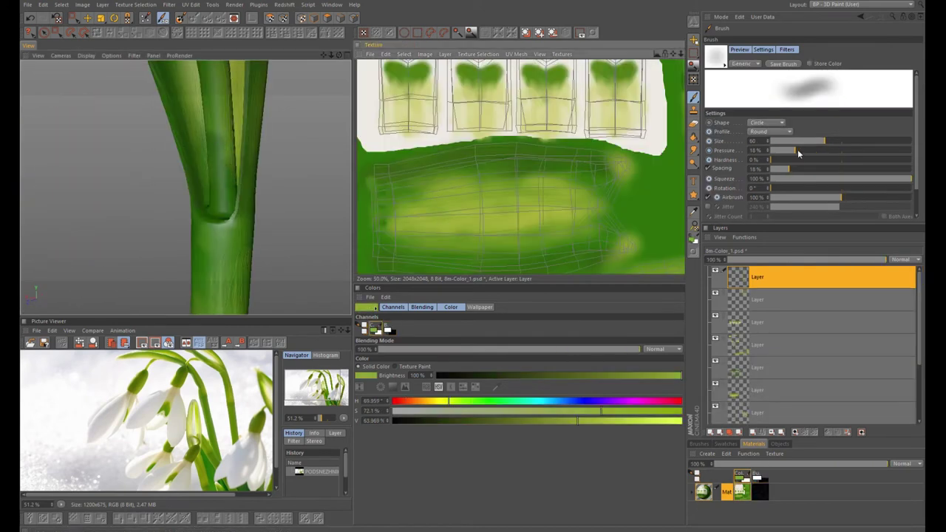
{"action": "left_click", "coordinate": [369, 179], "text": "ctrl"}
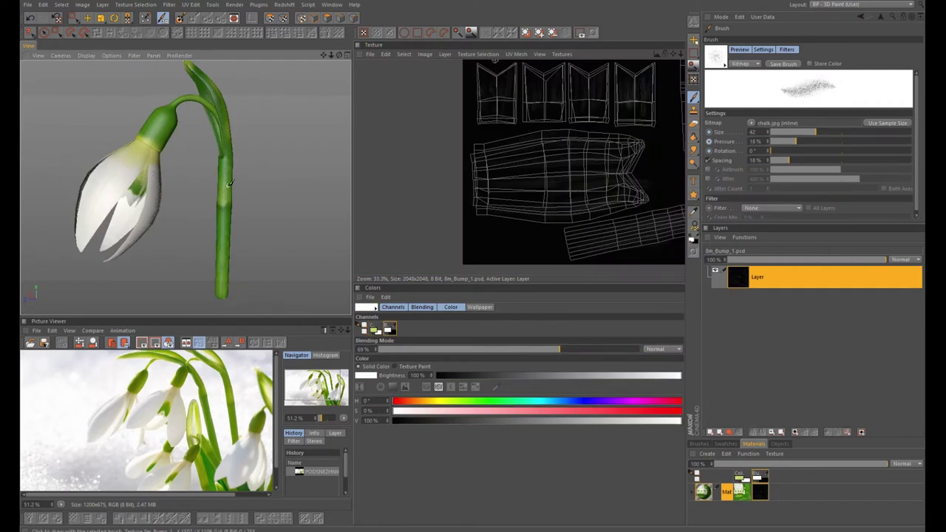
Step: Open Mat_Transparency_1 and airbrush a soft white stroke at 5% pressure
{"action": "right_click", "coordinate": [772, 484]}
{"action": "left_click", "coordinate": [783, 384]}
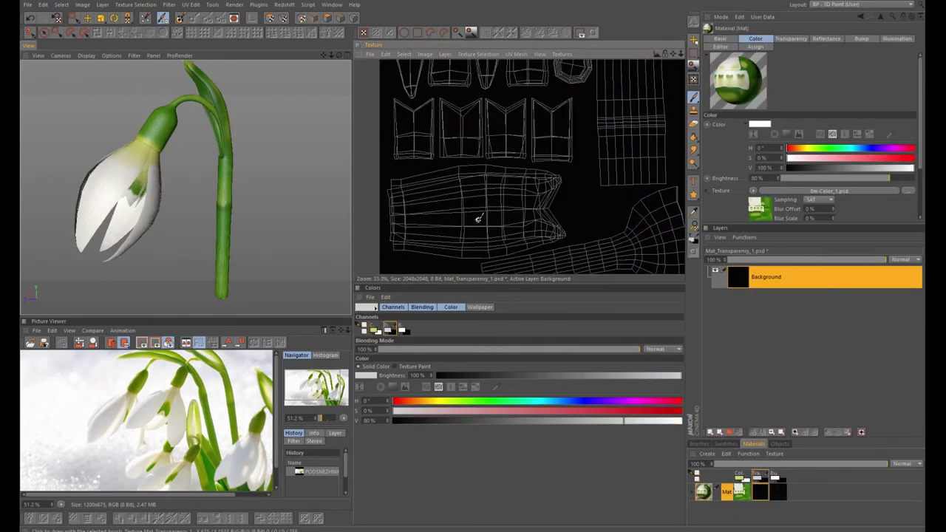
{"action": "left_click_drag", "start_coordinate": [529, 179], "coordinate": [604, 194]}
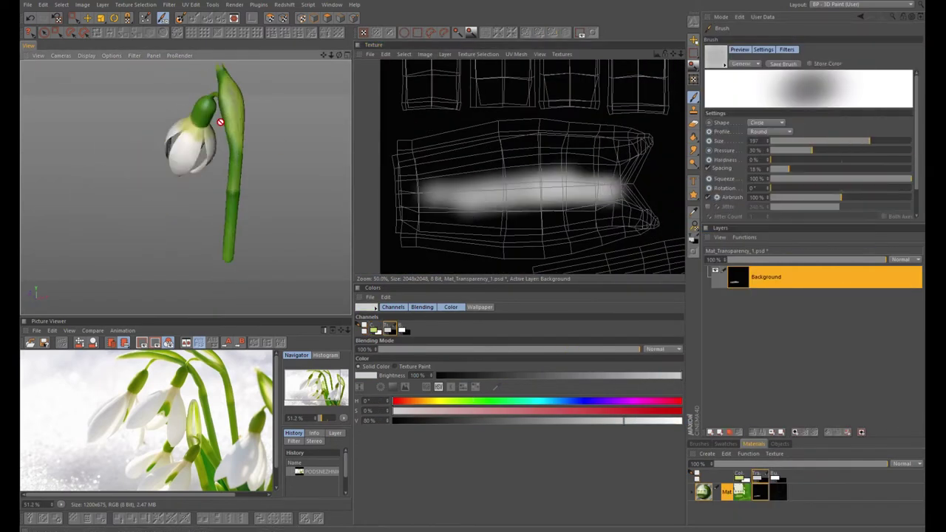
{"action": "left_click", "coordinate": [776, 150]}
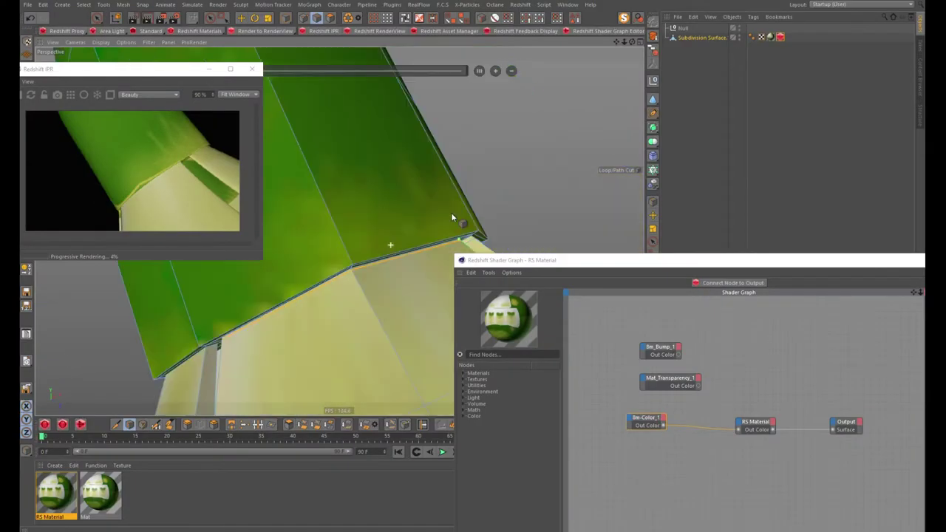
Step: Add an RS Bump Map node via 'bu' and plug it into the RS Material's Bump Input
{"action": "mouse_move", "coordinate": [421, 238]}
{"action": "left_mouse_down", "text": "alt"}
{"action": "mouse_move", "coordinate": [495, 187]}
{"action": "mouse_move", "coordinate": [389, 208]}
{"action": "left_mouse_up", "text": "alt"}
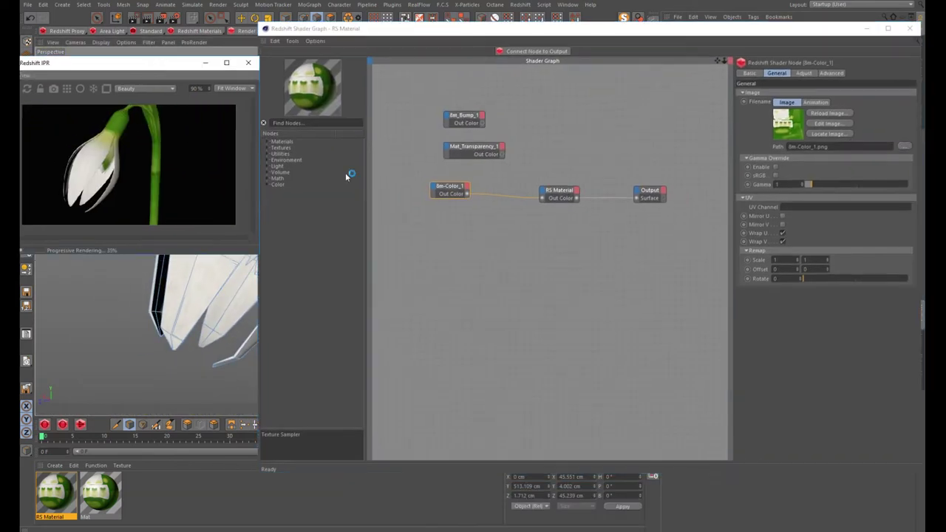
{"action": "left_click_drag", "start_coordinate": [459, 145], "coordinate": [435, 79]}
{"action": "left_click_drag", "start_coordinate": [463, 116], "coordinate": [444, 125]}
{"action": "type", "text": "bu"}
{"action": "key", "text": "Return"}
{"action": "left_click_drag", "start_coordinate": [527, 136], "coordinate": [545, 192]}
{"action": "left_click", "coordinate": [706, 271]}
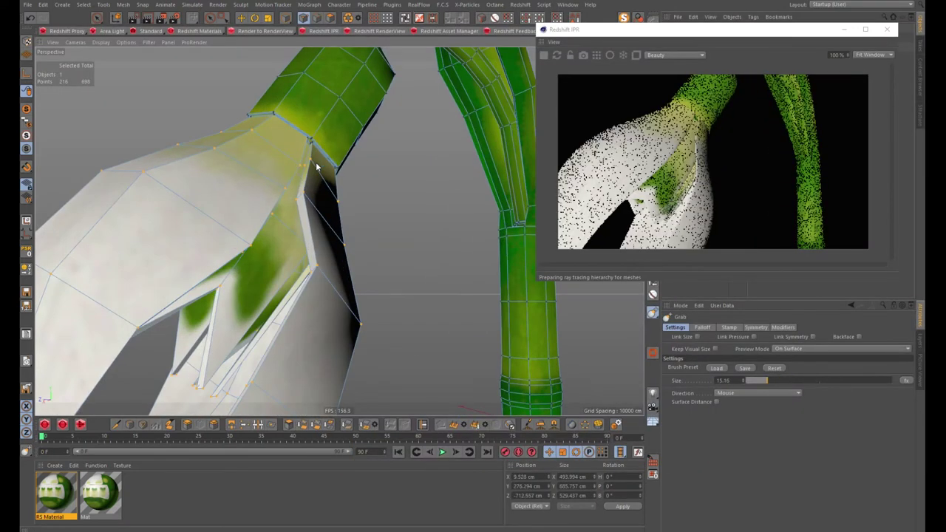
{"action": "mouse_move", "coordinate": [317, 167]}
{"action": "left_mouse_down", "text": "alt"}
{"action": "mouse_move", "coordinate": [289, 180]}
{"action": "mouse_move", "coordinate": [266, 172]}
{"action": "mouse_move", "coordinate": [302, 186]}
{"action": "left_mouse_up", "text": "alt"}
{"action": "mouse_move", "coordinate": [264, 253]}
{"action": "left_mouse_down", "text": "alt"}
{"action": "mouse_move", "coordinate": [296, 222]}
{"action": "mouse_move", "coordinate": [361, 209]}
{"action": "mouse_move", "coordinate": [335, 179]}
{"action": "mouse_move", "coordinate": [348, 211]}
{"action": "mouse_move", "coordinate": [274, 220]}
{"action": "left_mouse_up", "text": "alt"}
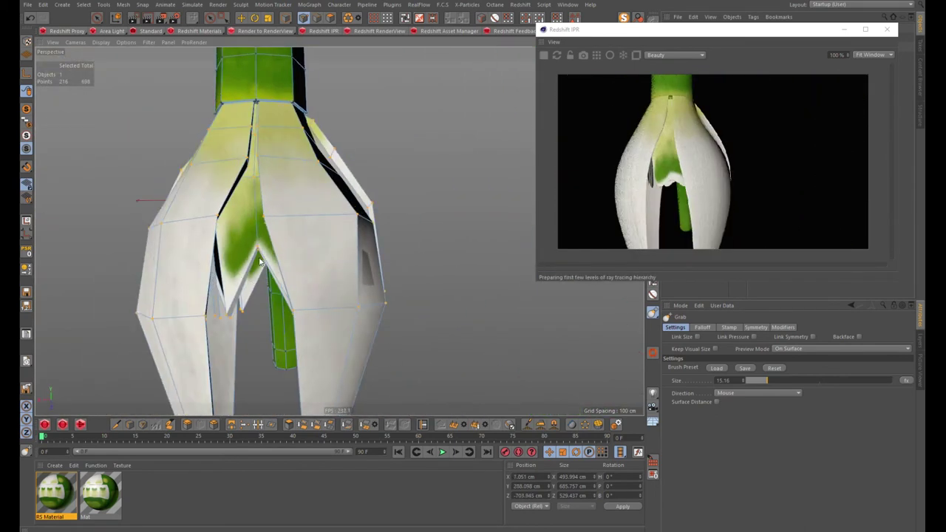
Step: Orbit around the bud and stem to inspect where the bud meets the stalk
{"action": "mouse_move", "coordinate": [294, 312]}
{"action": "left_mouse_down", "text": "alt"}
{"action": "mouse_move", "coordinate": [431, 310]}
{"action": "mouse_move", "coordinate": [258, 305]}
{"action": "mouse_move", "coordinate": [326, 244]}
{"action": "left_mouse_up", "text": "alt"}
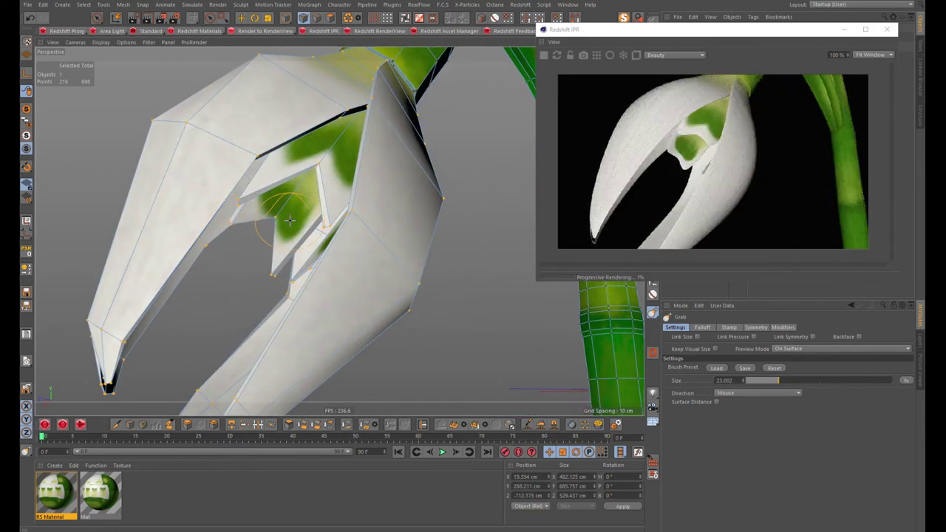
{"action": "mouse_move", "coordinate": [378, 111]}
{"action": "left_mouse_down", "text": "alt"}
{"action": "mouse_move", "coordinate": [334, 156]}
{"action": "mouse_move", "coordinate": [411, 258]}
{"action": "mouse_move", "coordinate": [363, 185]}
{"action": "mouse_move", "coordinate": [383, 204]}
{"action": "left_mouse_up", "text": "alt"}
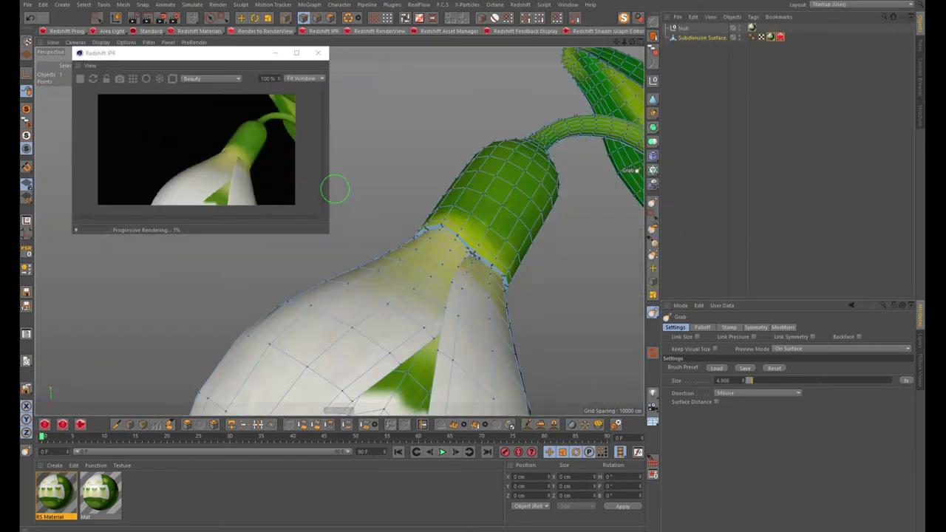
{"action": "left_click_drag", "start_coordinate": [463, 246], "coordinate": [362, 194], "text": "alt"}
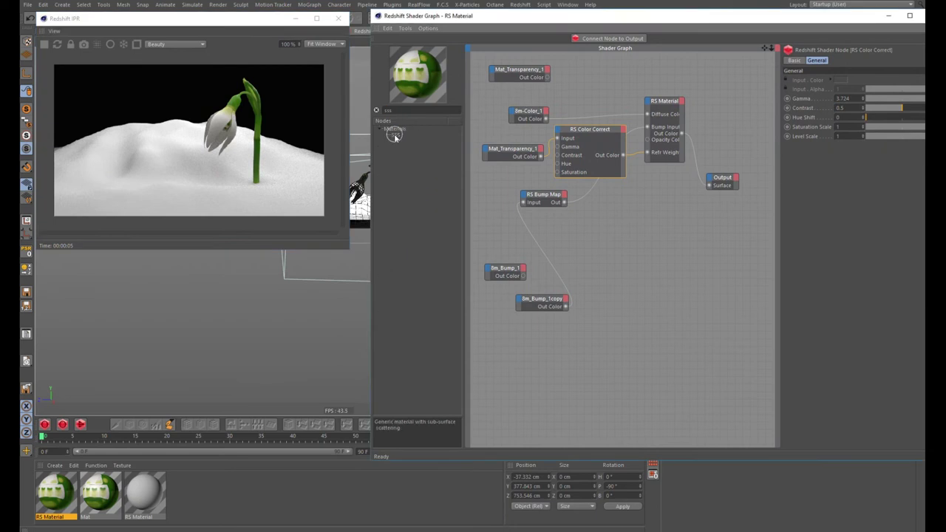
Step: Add an RS SSS node, duplicate Color Correct, pick a smudge brush, and resize the area light to 45.5 cm
{"action": "double_click", "coordinate": [395, 134]}
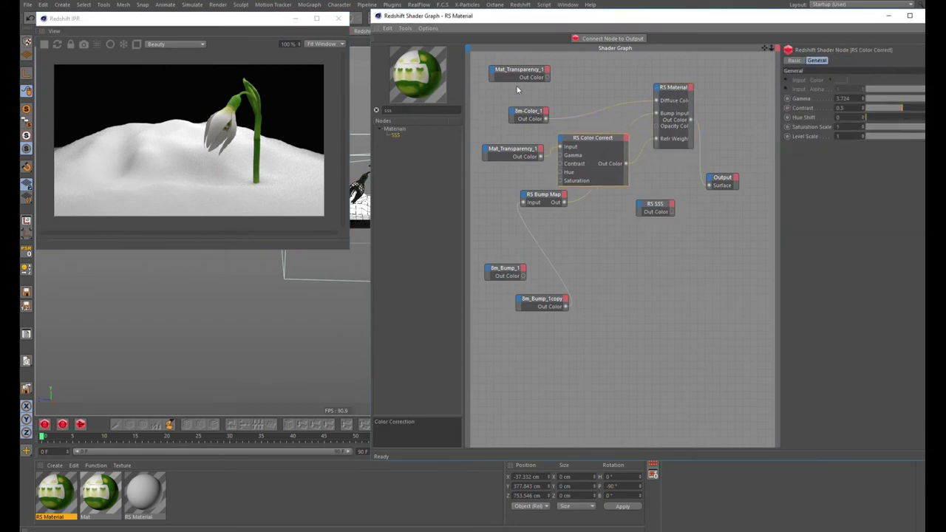
{"action": "left_click_drag", "start_coordinate": [579, 112], "coordinate": [599, 229], "text": "ctrl"}
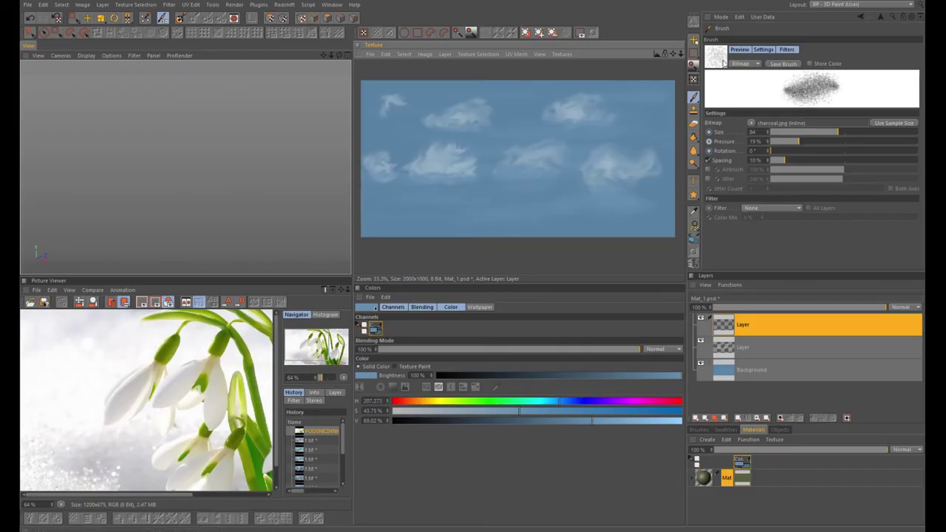
{"action": "left_click", "coordinate": [724, 63]}
{"action": "left_click", "coordinate": [743, 78]}
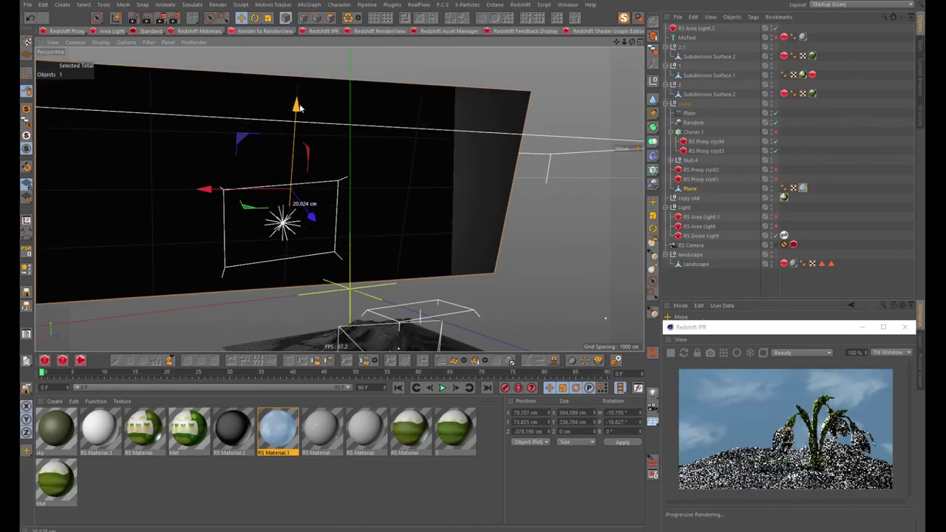
{"action": "left_click_drag", "start_coordinate": [207, 201], "coordinate": [252, 206]}
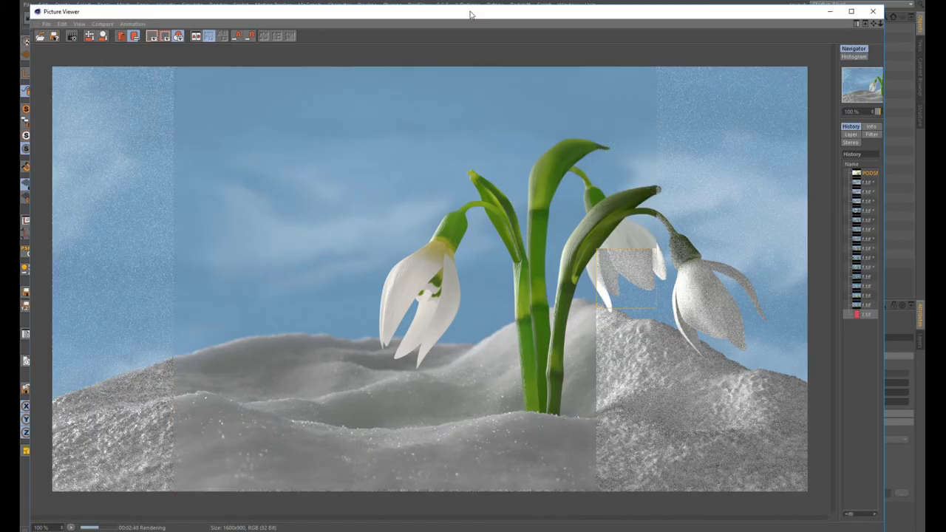